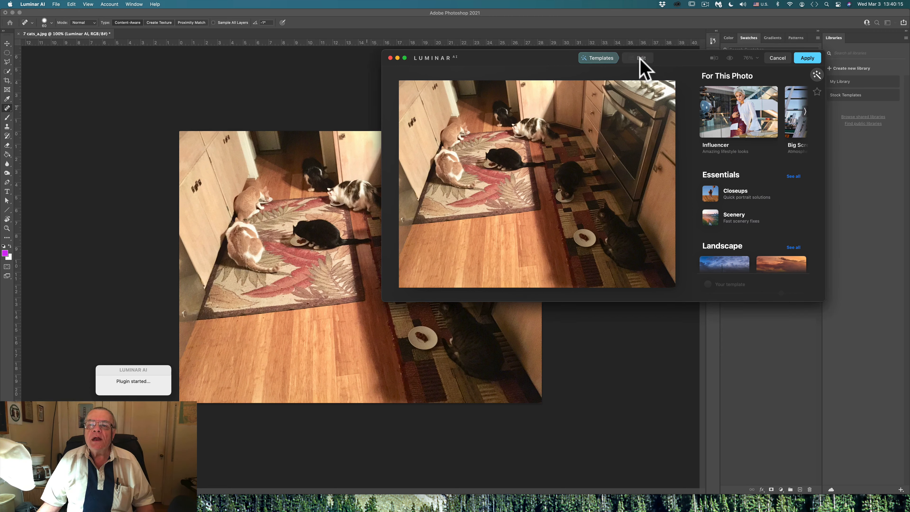
- Enter Luminar AI's edit mode, enlarge its window to fill the screen, and set the Enhance AI Accent to 47
click(640, 58)
click(404, 58)
drag(823, 84, 839, 85)
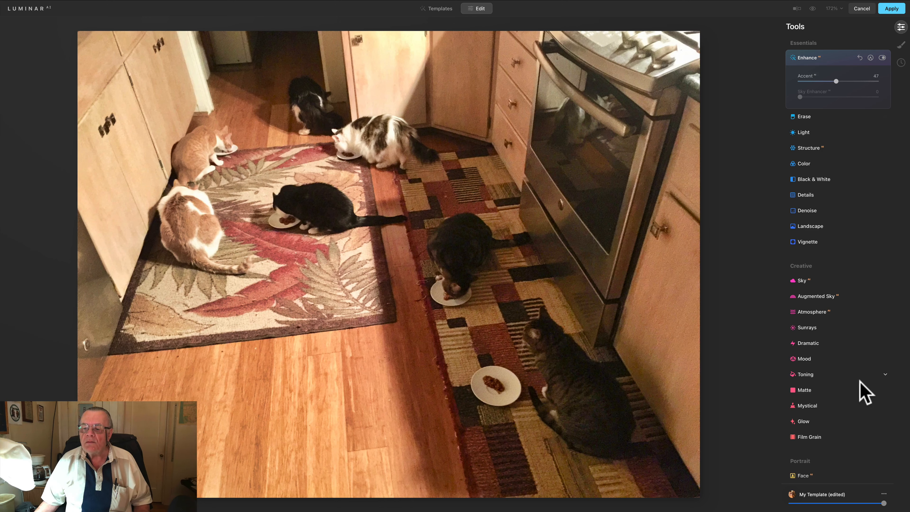
- In the Supercontrast tool, set Highlights Contrast to 50 and Highlights Balance to 45
scroll(869, 391, down, 10)
click(867, 392)
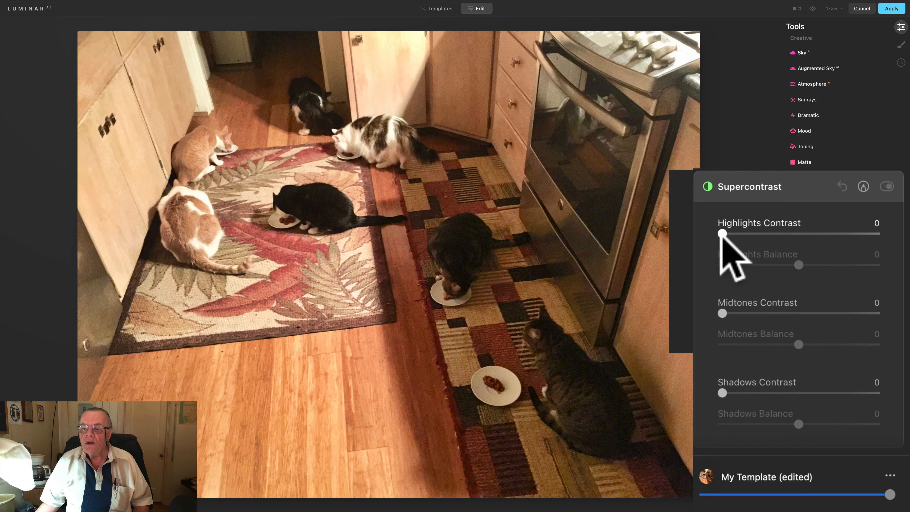
drag(722, 233, 803, 231)
drag(796, 264, 836, 253)
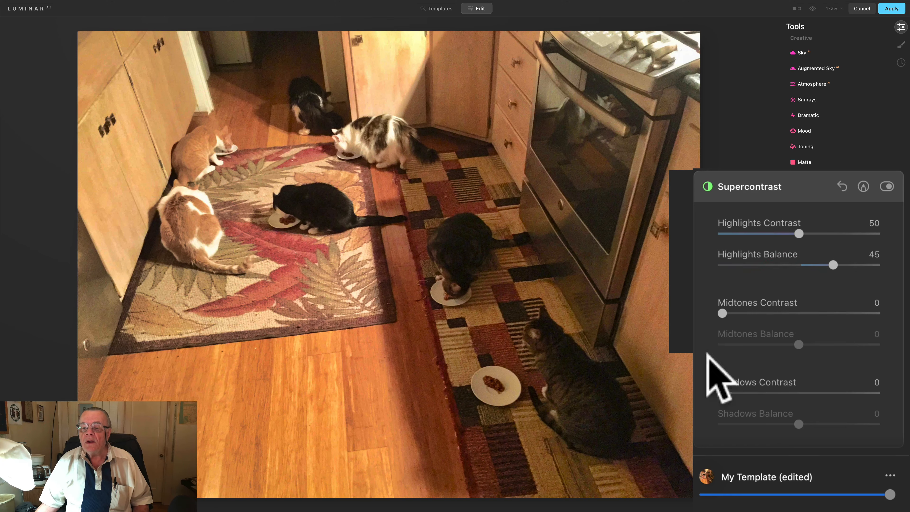
- In Supercontrast, set Shadows Contrast to 50 with Balance -61, and Midtones Contrast to 50 with Balance 69
drag(722, 392, 746, 423)
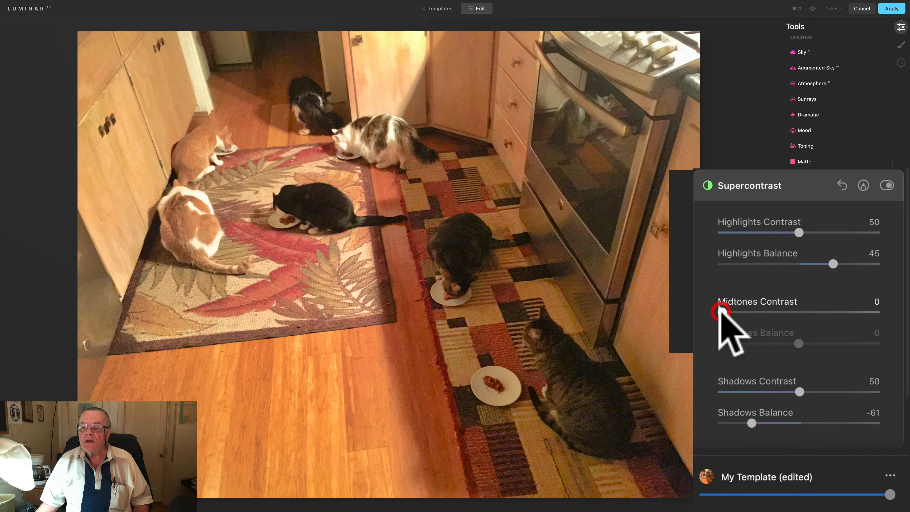
drag(721, 312, 803, 309)
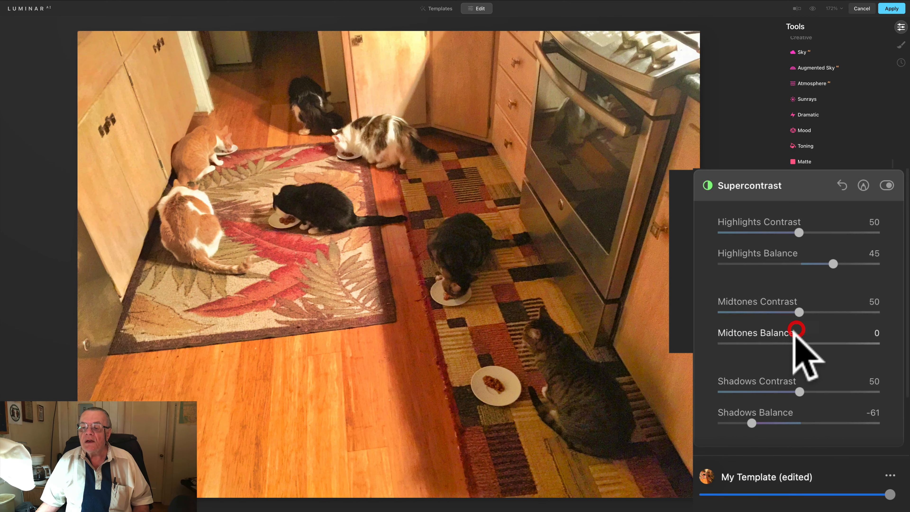
drag(798, 341, 857, 421)
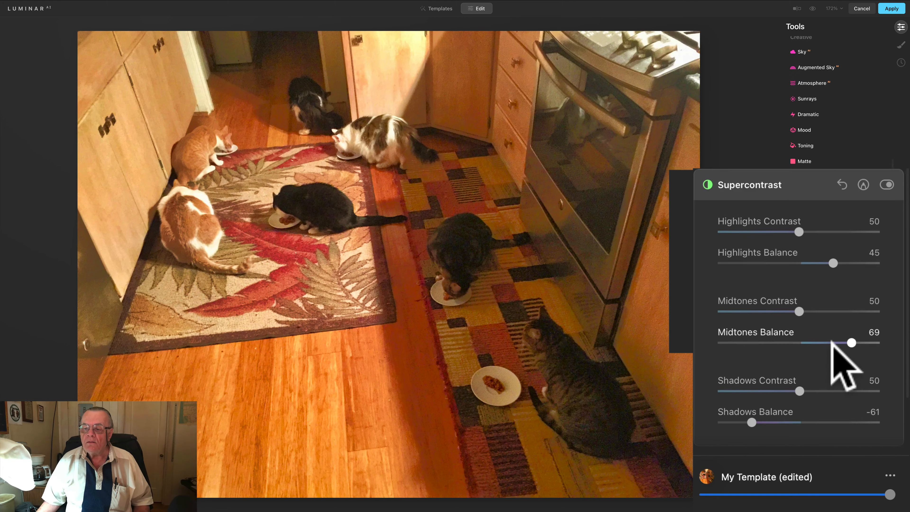
- Reduce the template's overall strength to about two thirds and apply the Luminar AI edits to the Photoshop layer
scroll(837, 355, down, 3)
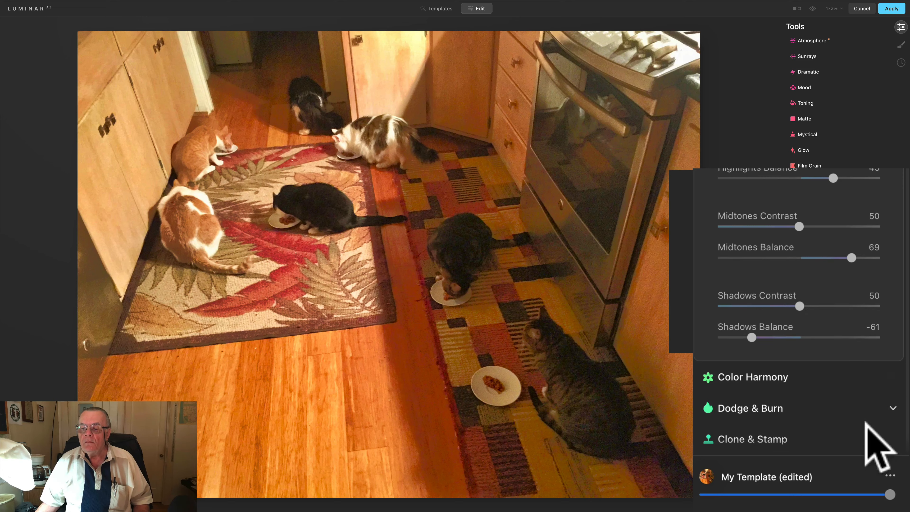
drag(888, 489, 839, 496)
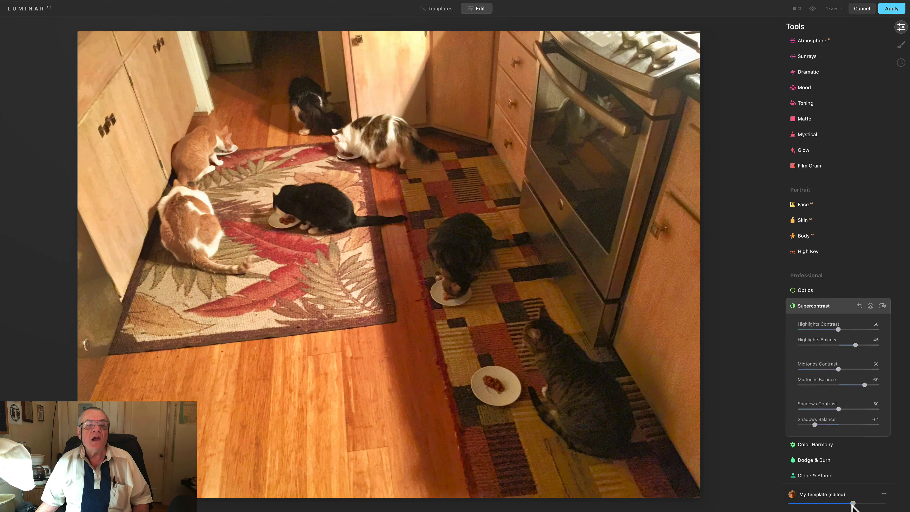
click(816, 305)
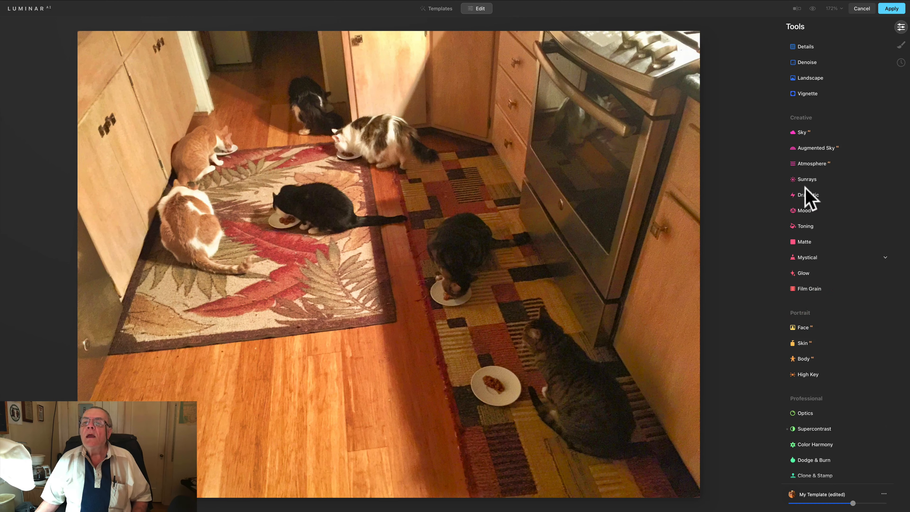
click(888, 7)
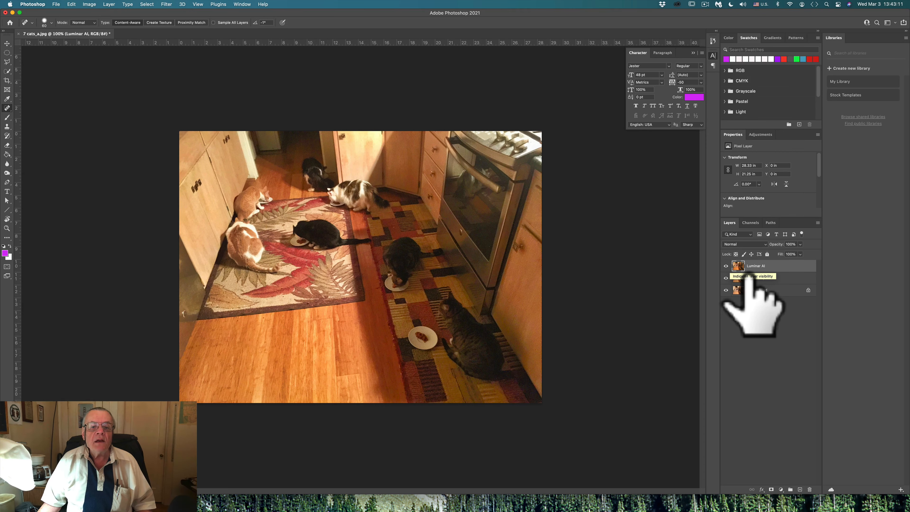
- Compare the photo with and without the Luminar AI layer by toggling its visibility, leaving the layer shown
click(726, 266)
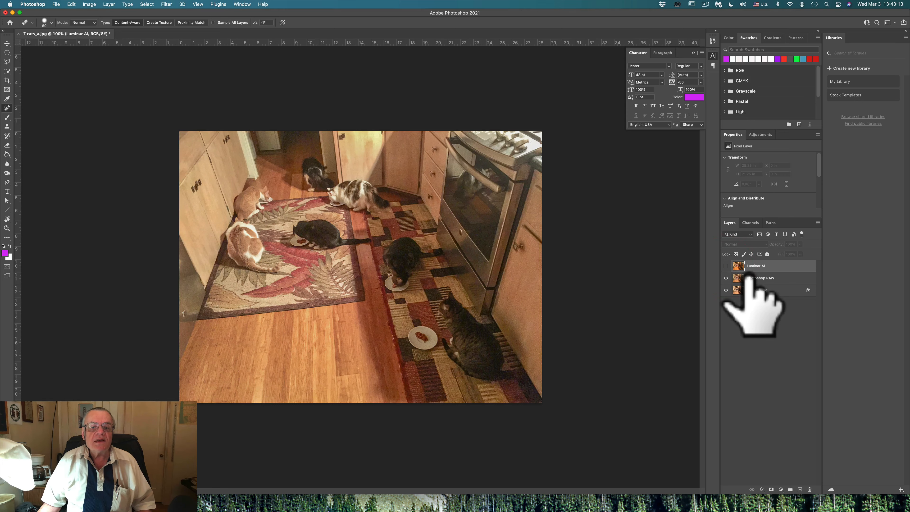
click(726, 266)
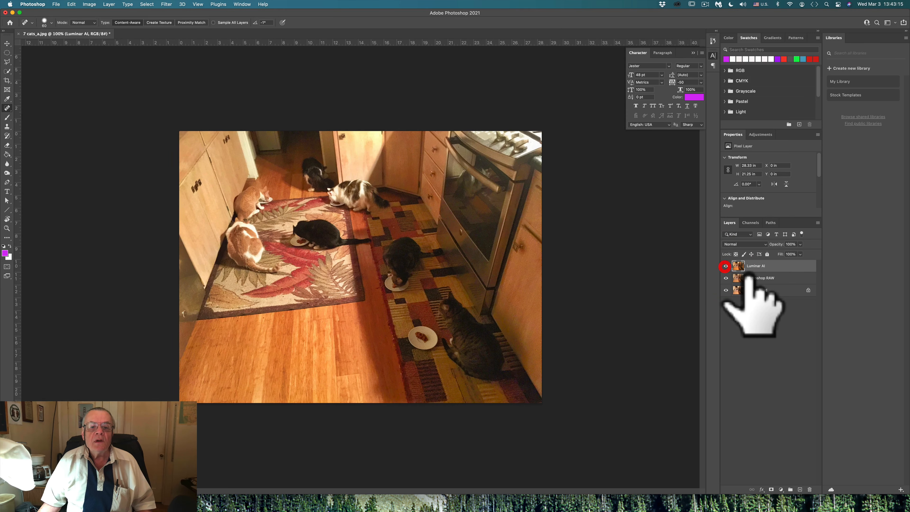
click(726, 266)
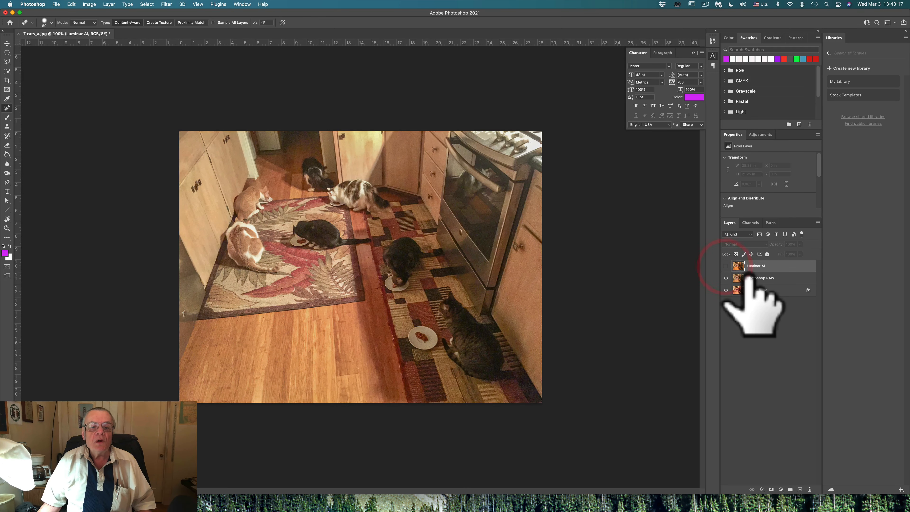
click(726, 266)
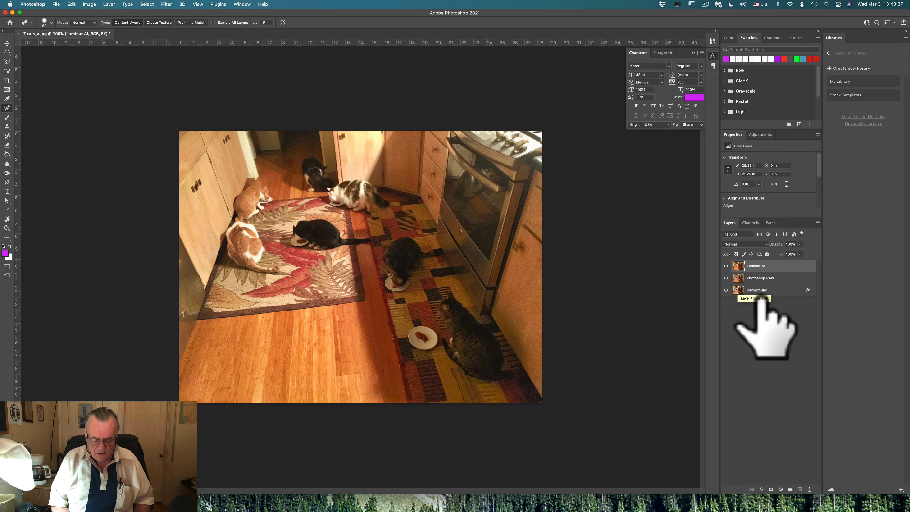
- Duplicate the Luminar AI layer and rename the copy "Photoshop RAW"
key(super)
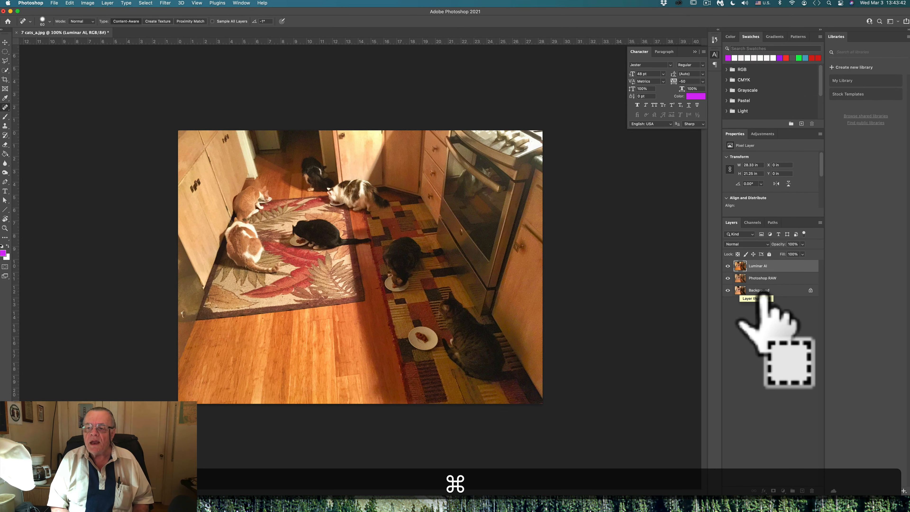
key(super+j)
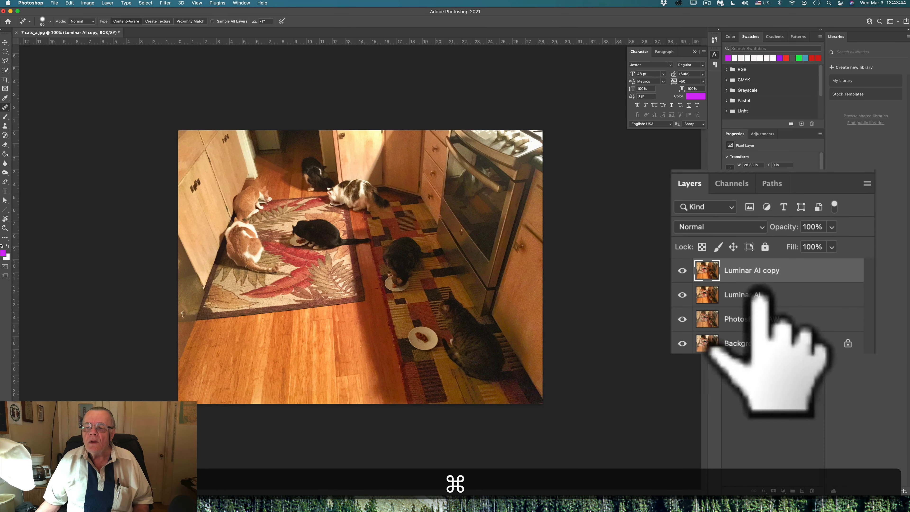
double_click(739, 270)
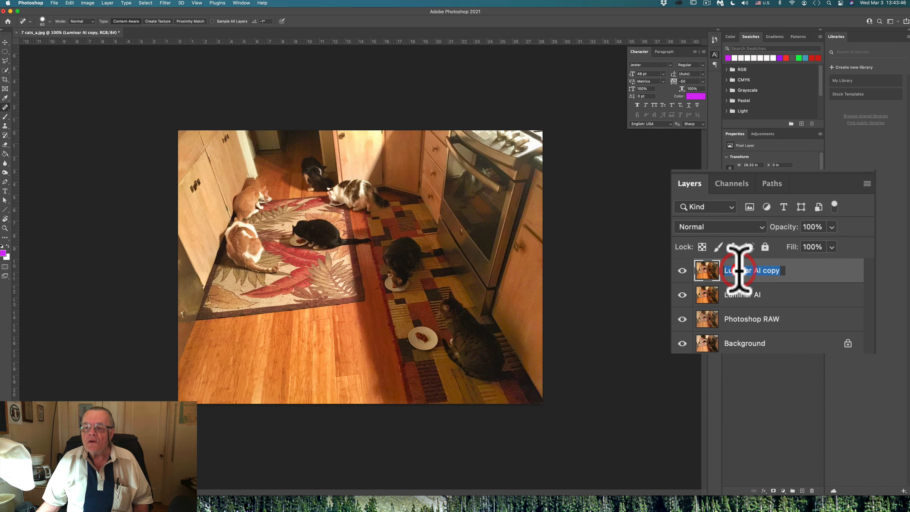
text(P)
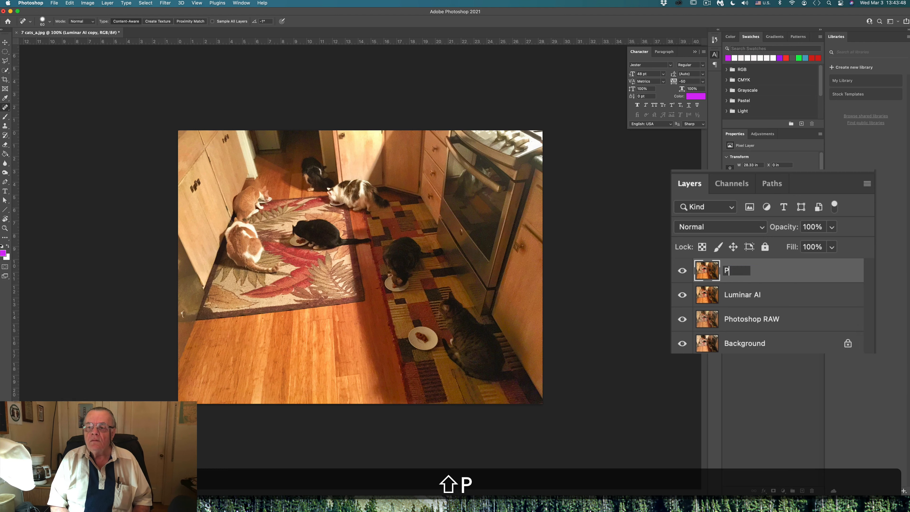
text(hotoshop)
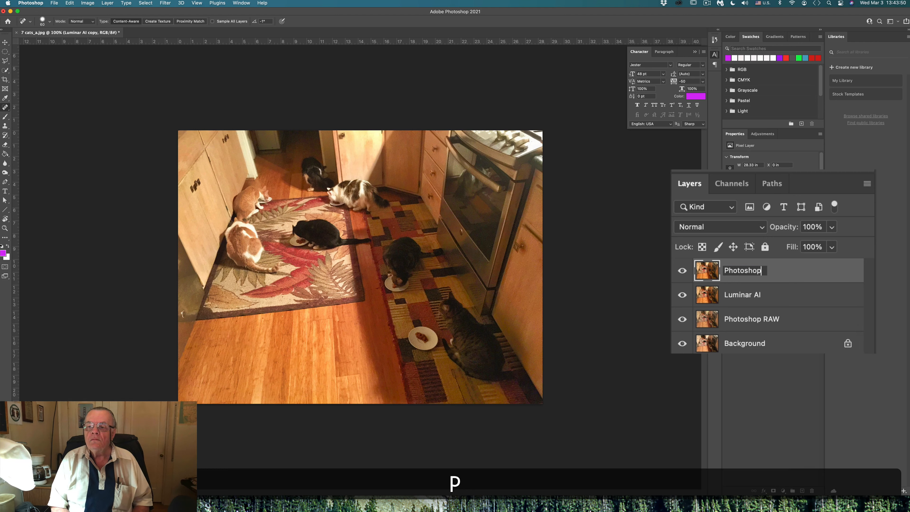
text( RAW)
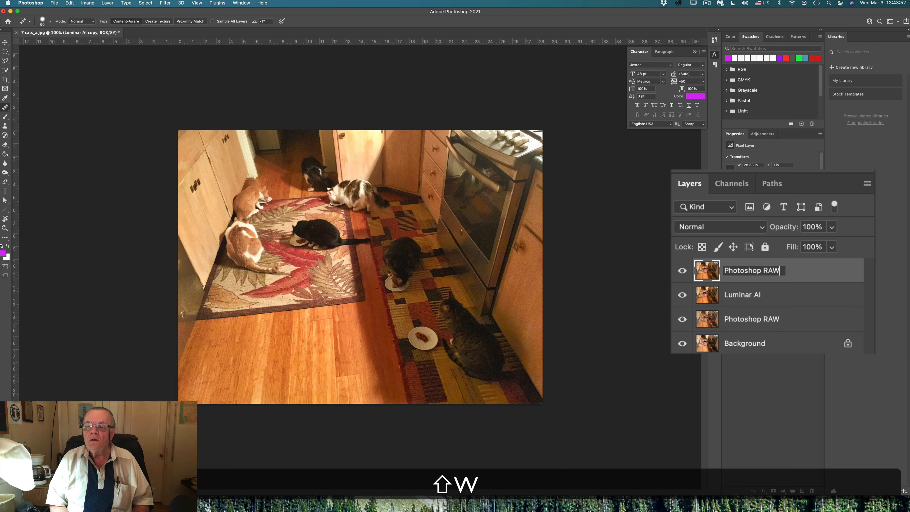
key(shift+Return)
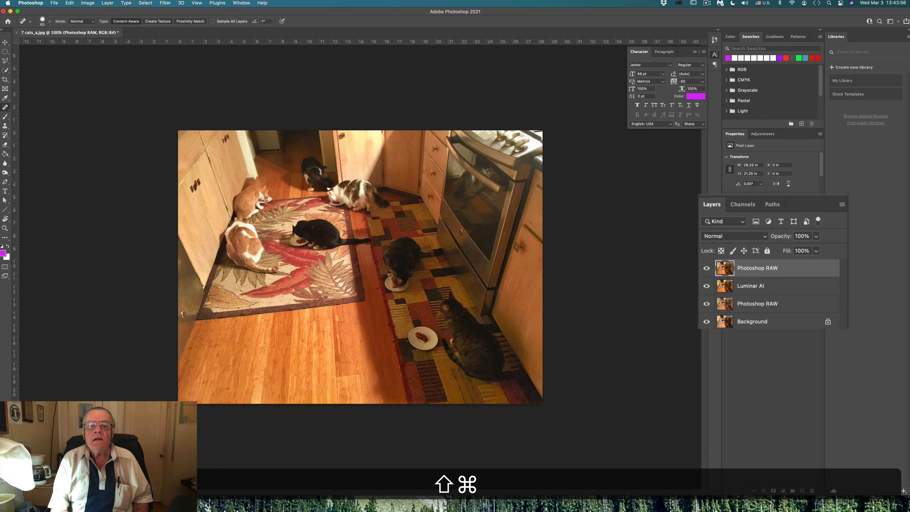
- Open the Camera Raw filter on the new layer and set Saturation to -14, Highlights to -75 and Shadows to +17
key(shift+super+a)
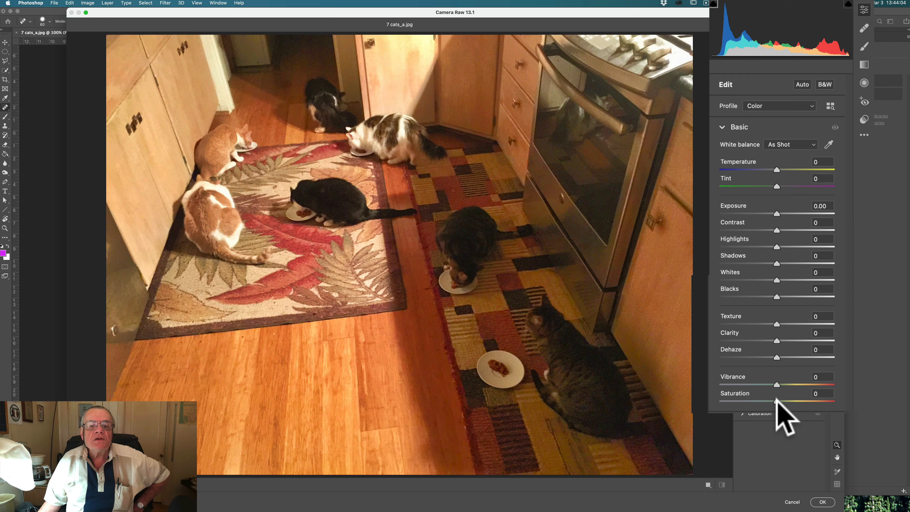
drag(777, 398, 768, 399)
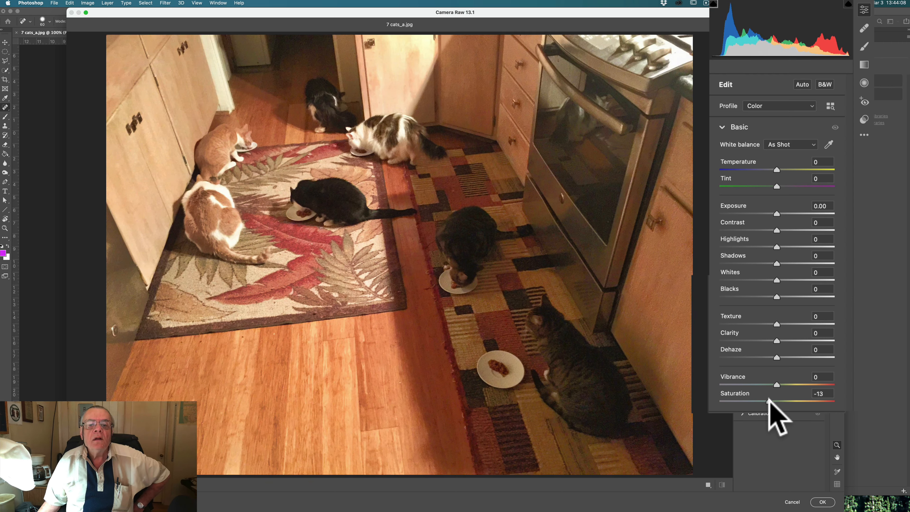
click(768, 398)
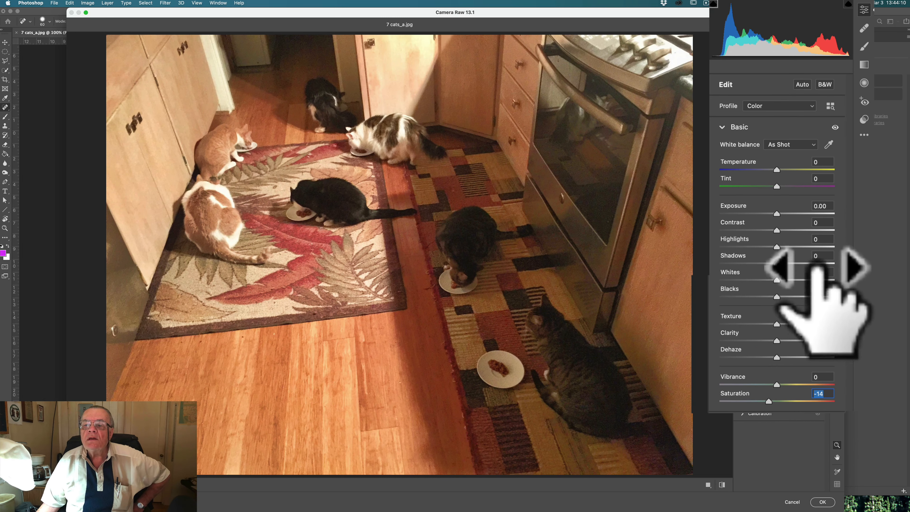
drag(776, 246, 786, 265)
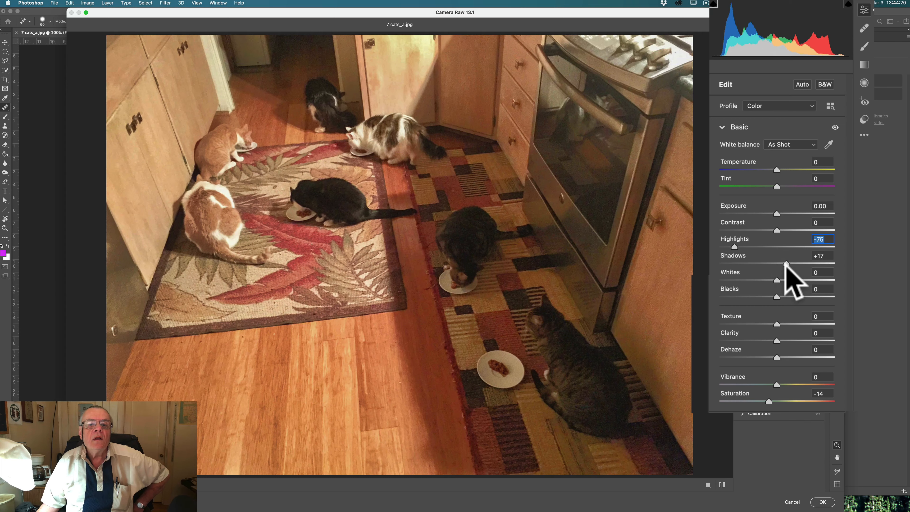
click(785, 264)
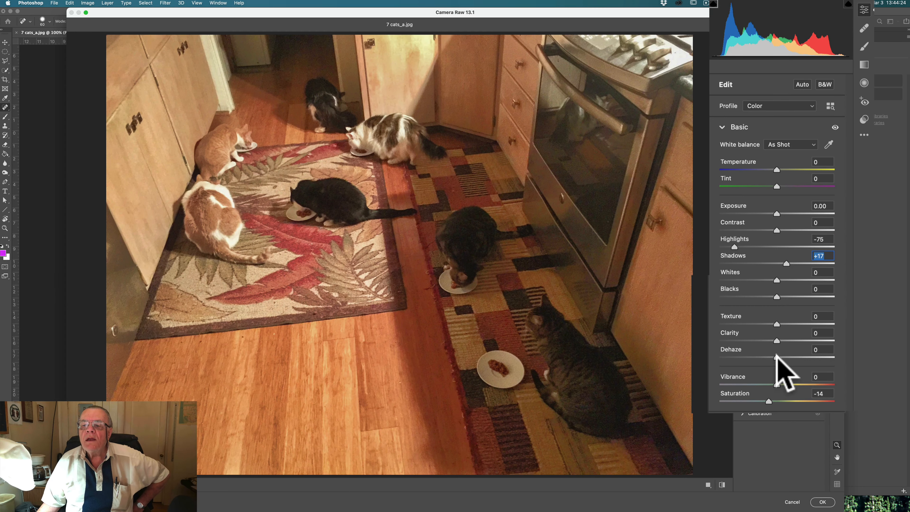
- Set Dehaze to -4 and Clarity to +15, and apply the Camera Raw adjustments
mouse_move(774, 357)
mouse_down()
mouse_move(799, 359)
mouse_move(772, 358)
mouse_move(782, 357)
mouse_up()
double_click(778, 270)
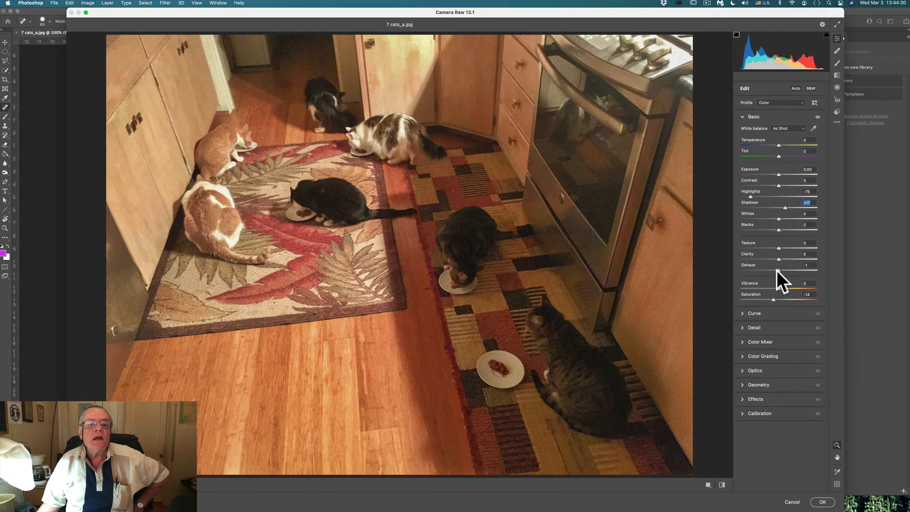
mouse_move(778, 272)
mouse_down()
mouse_move(787, 258)
mouse_move(774, 258)
mouse_move(784, 258)
mouse_up()
click(776, 269)
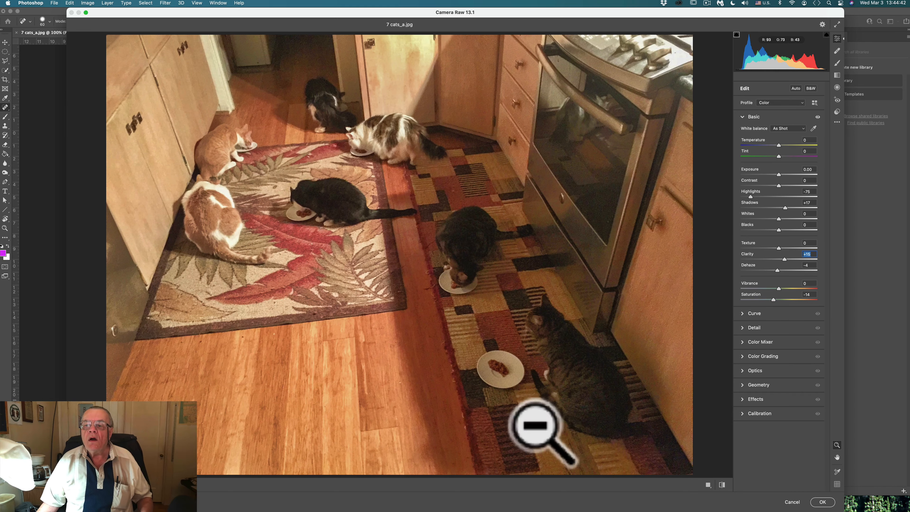
click(822, 502)
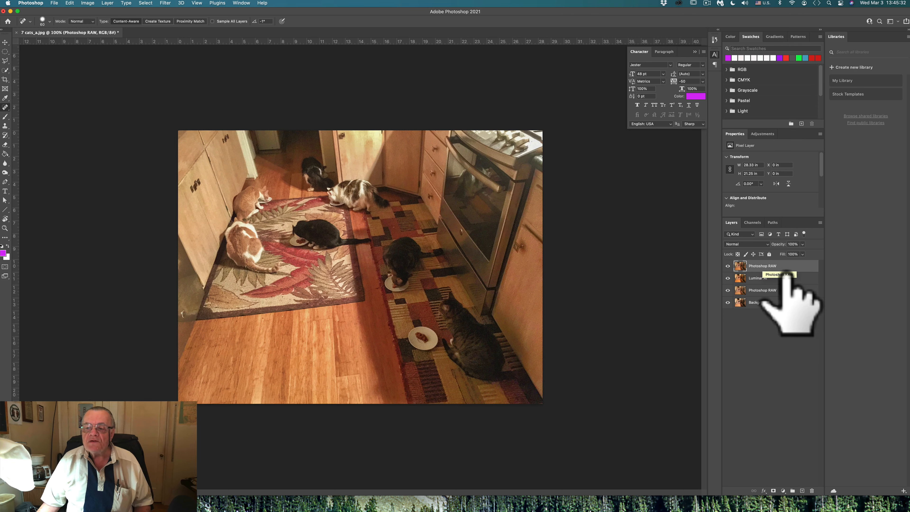
- Duplicate the topmost Photoshop RAW layer and rename the copy "Luminar Vignette"
double_click(762, 266)
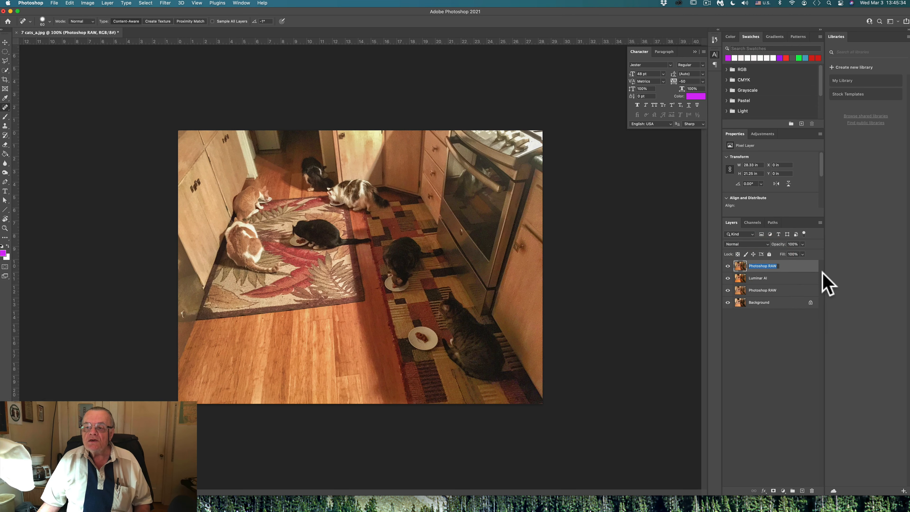
click(738, 267)
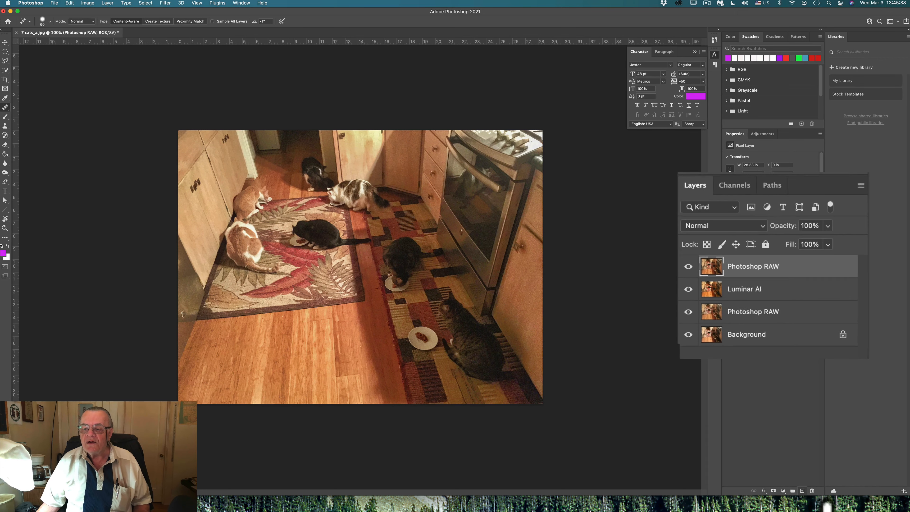
key(super+j)
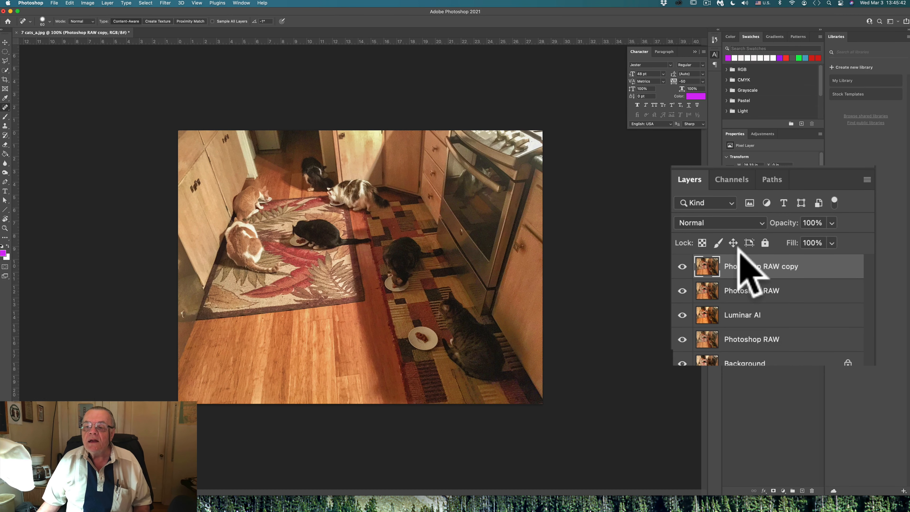
double_click(743, 267)
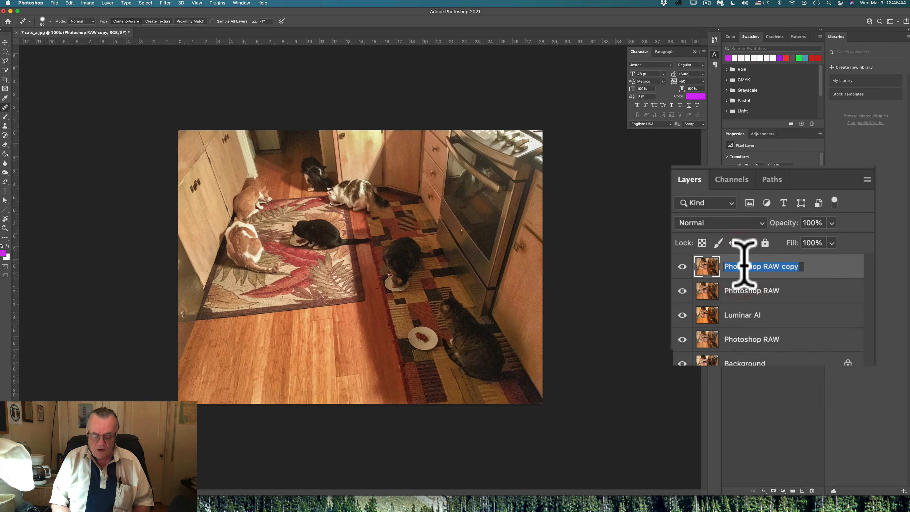
text(L)
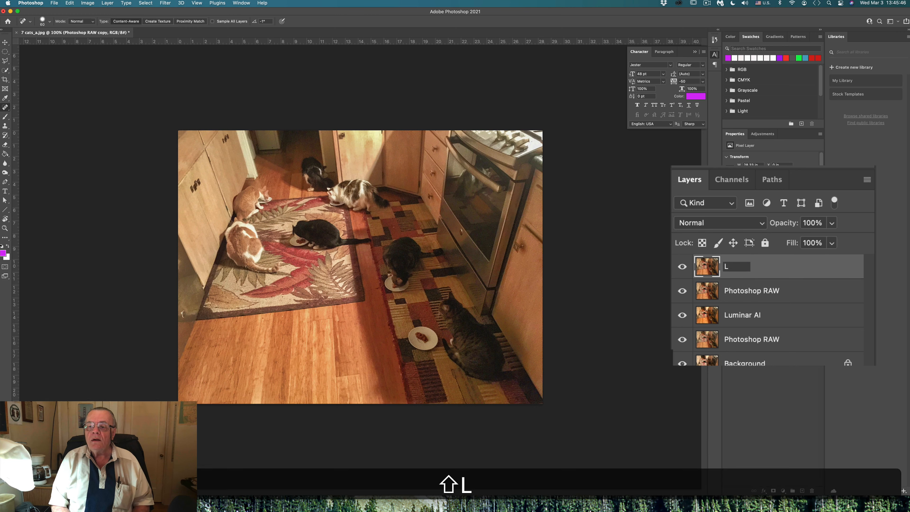
text(umina)
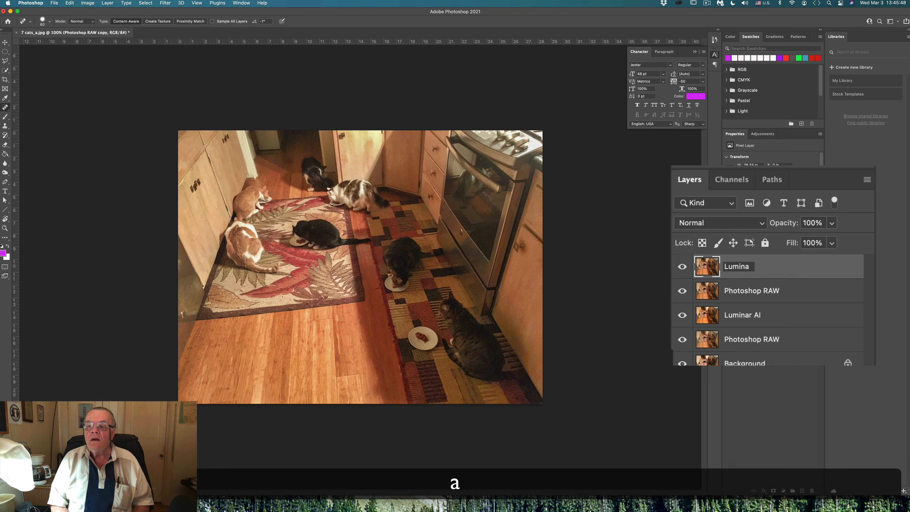
text(r Vignette)
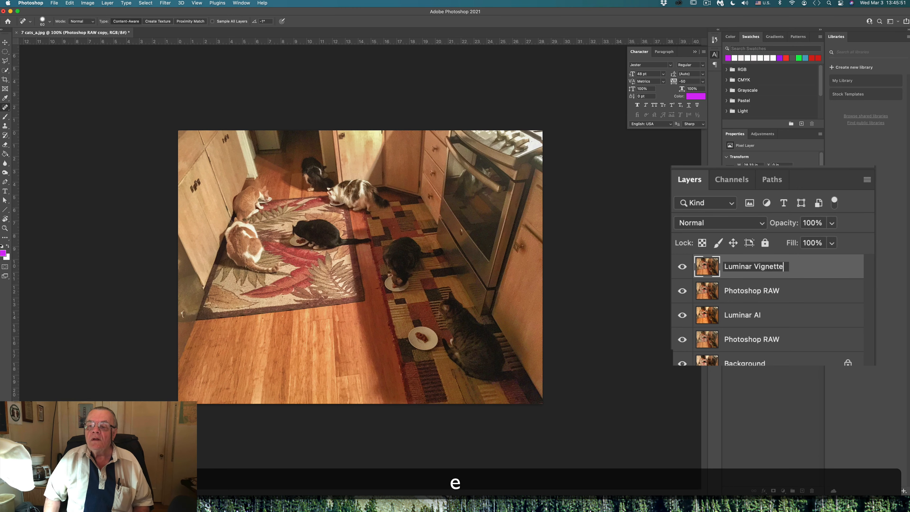
key(Return)
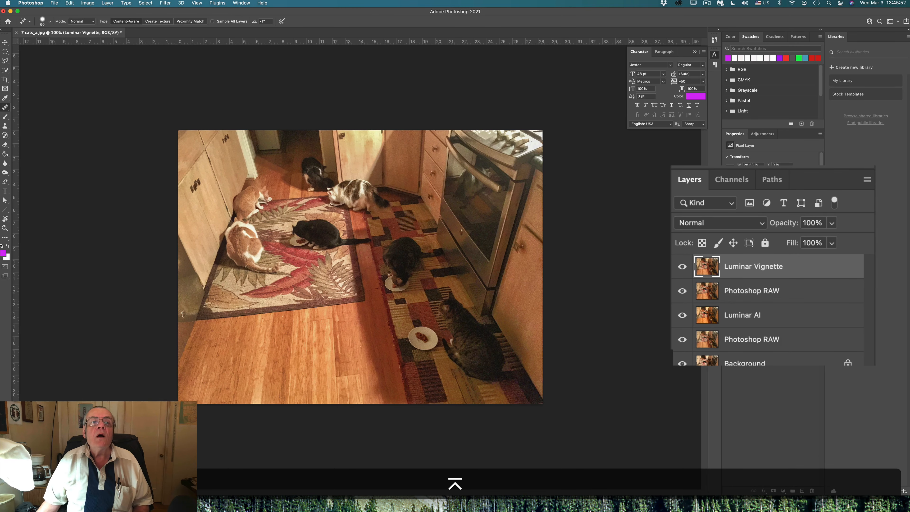
- Open the Luminar Vignette layer in the Luminar AI filter and apply a darkening vignette with a negative Amount
click(163, 3)
mouse_move(189, 167)
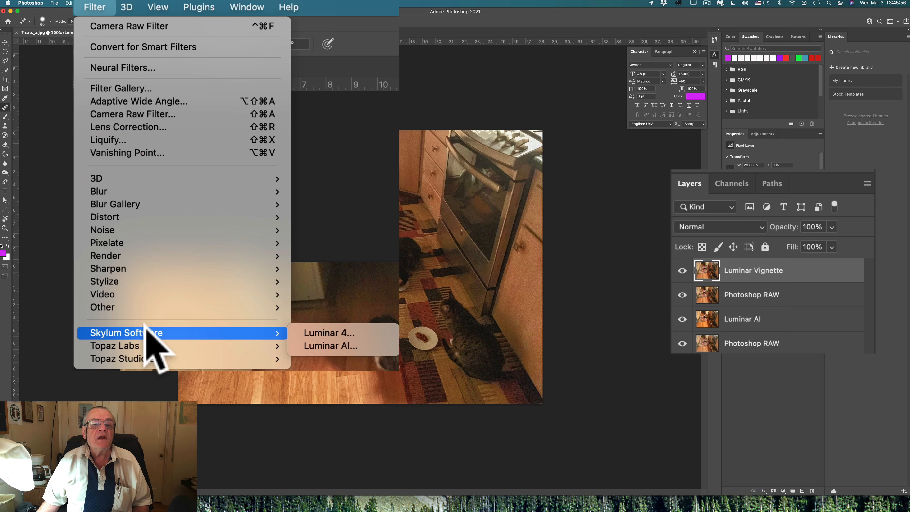
click(330, 346)
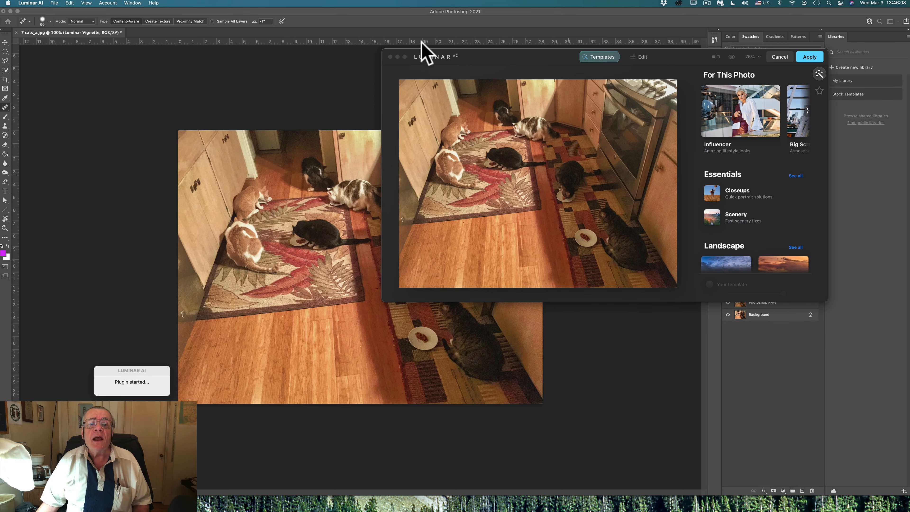
click(405, 56)
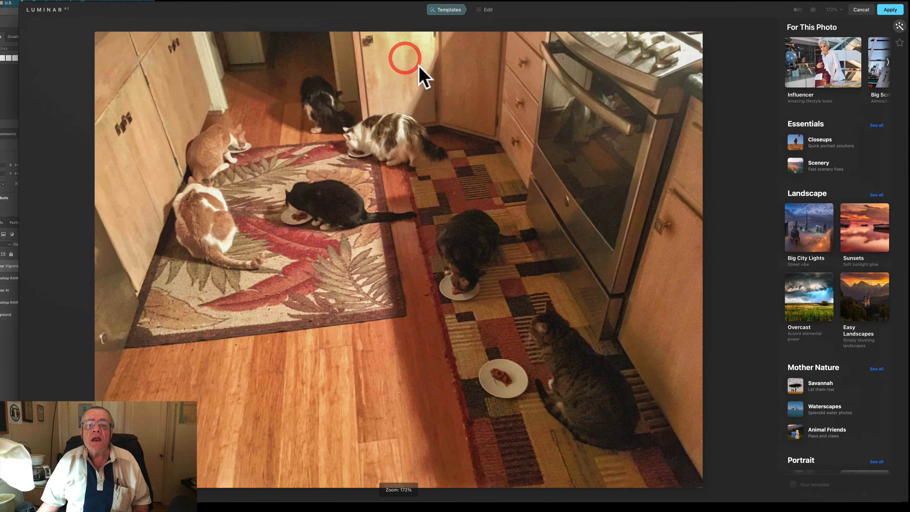
click(482, 6)
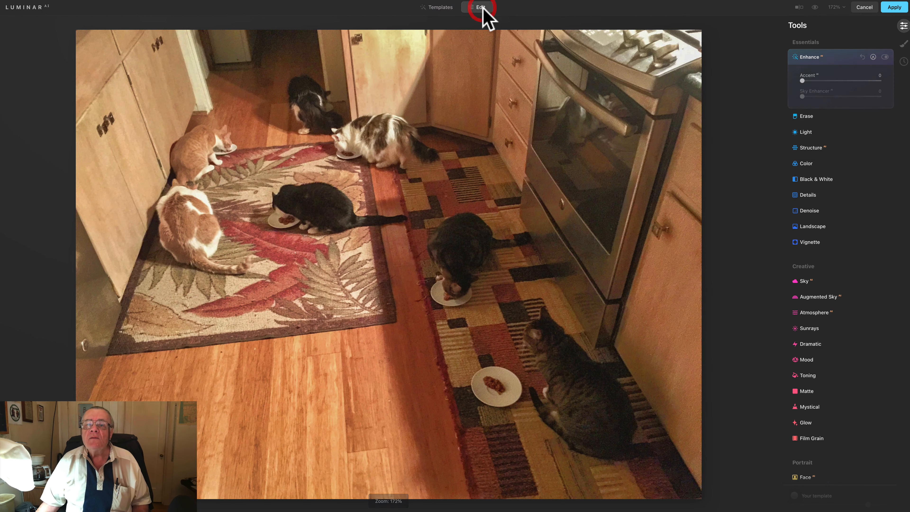
click(808, 242)
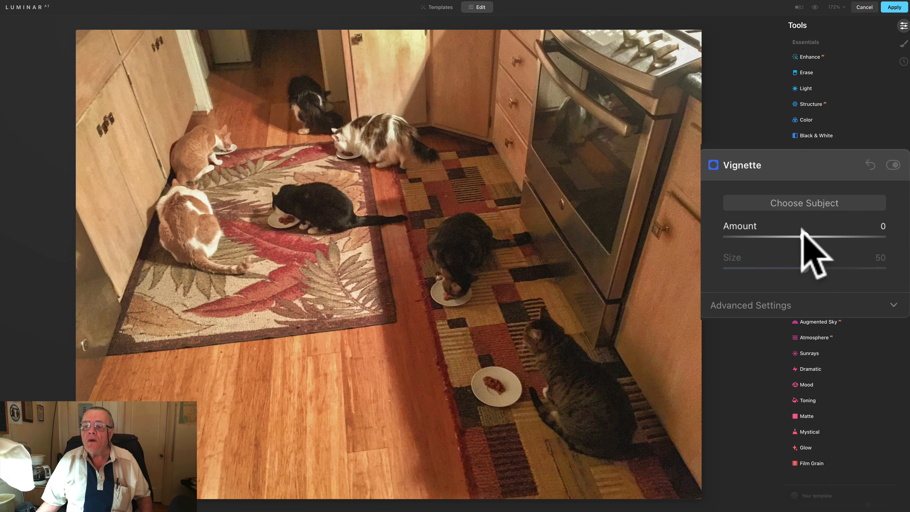
drag(839, 233, 806, 235)
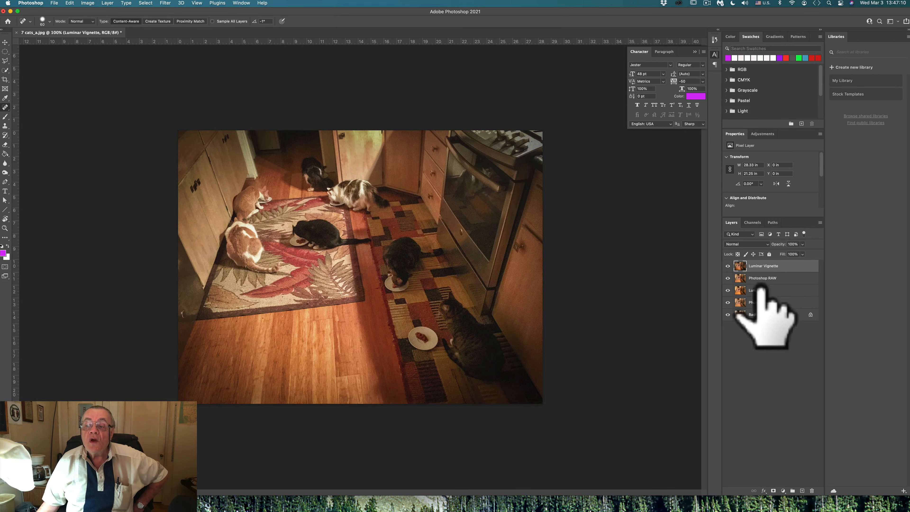
- Compare the original Background with the finished edit by hiding all layers, showing only Background, and making every layer visible again
drag(728, 267, 728, 304)
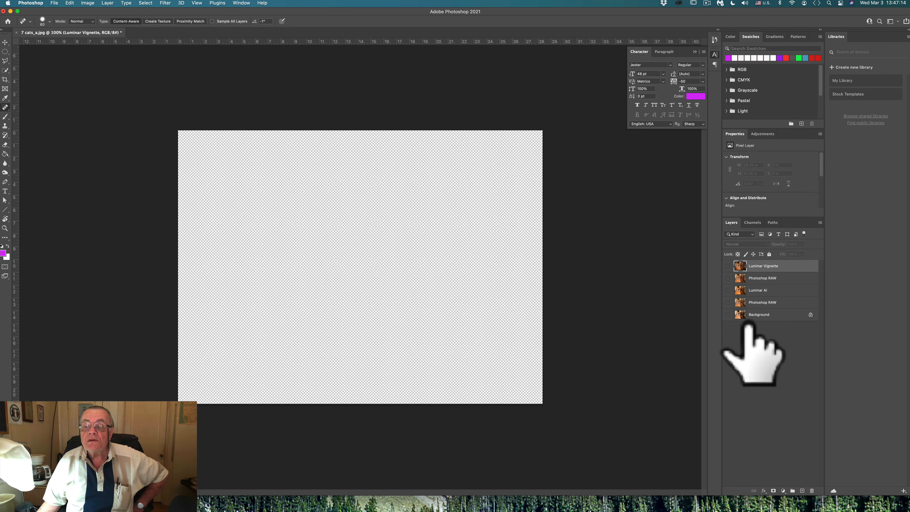
click(728, 314)
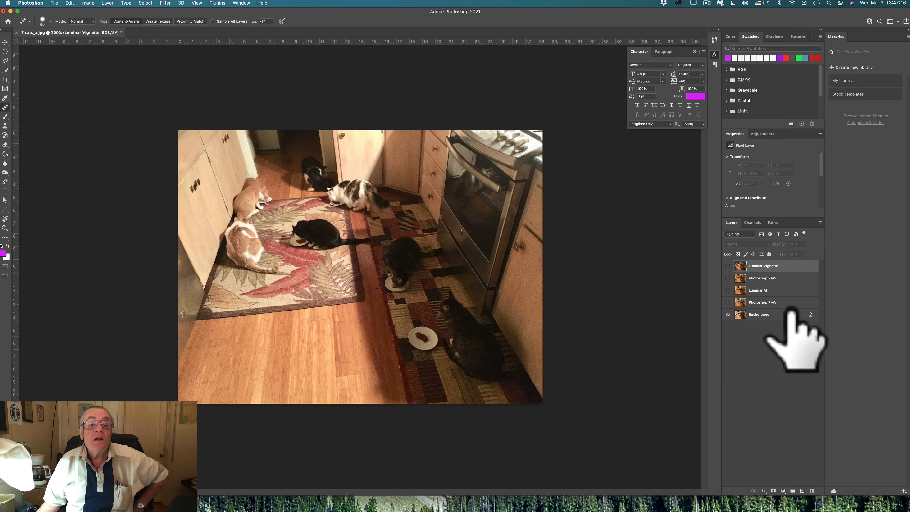
click(728, 302)
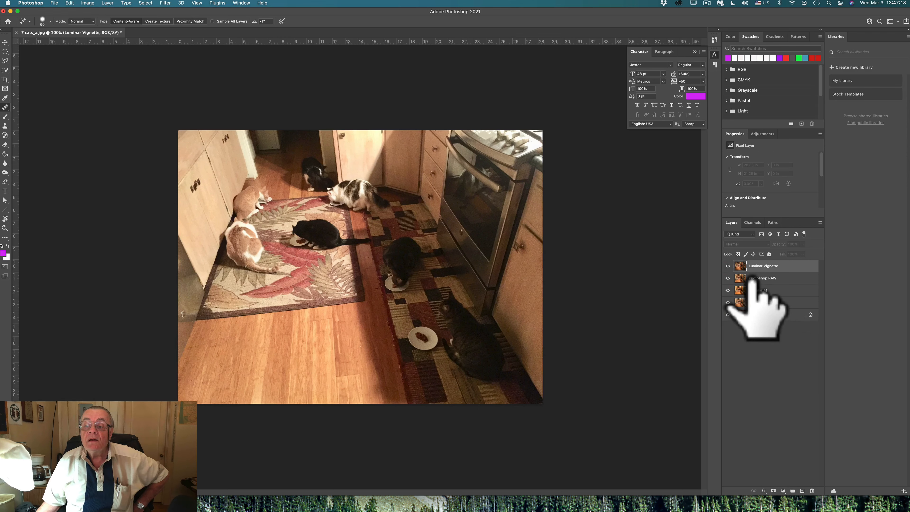
drag(728, 290, 728, 266)
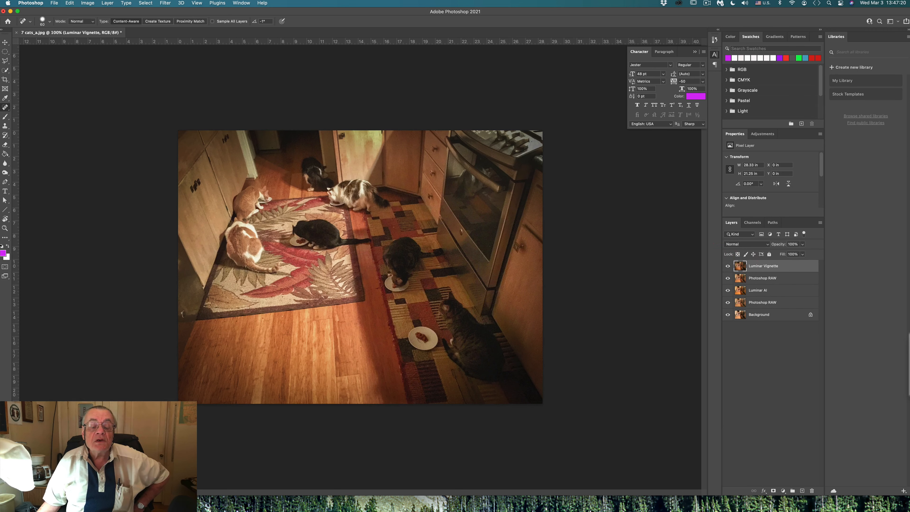